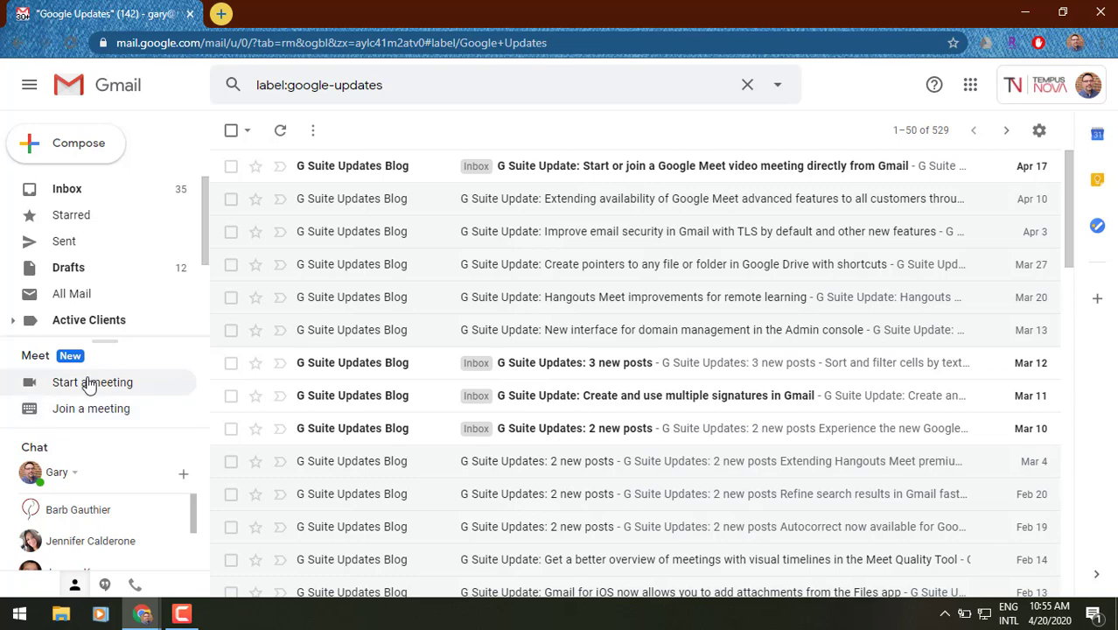
Start a new video meeting, move its window left, and highlight the meeting code.
left_click(90, 383)
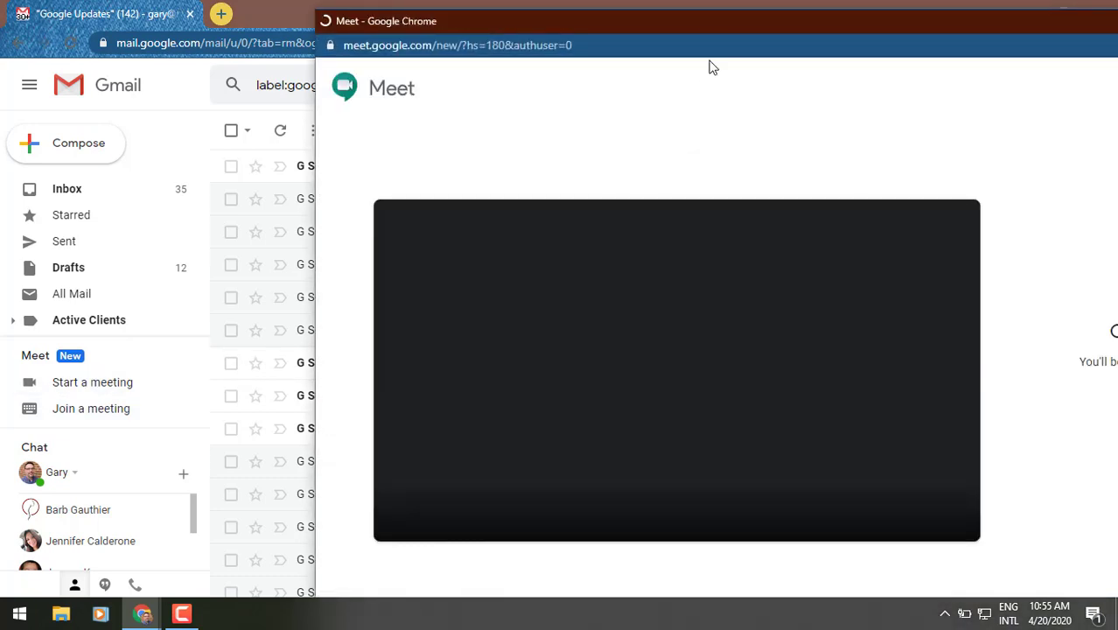
mouse_move(718, 29)
left_mouse_down()
mouse_move(657, 42)
mouse_move(479, 33)
mouse_move(424, 4)
mouse_move(415, 23)
left_mouse_up()
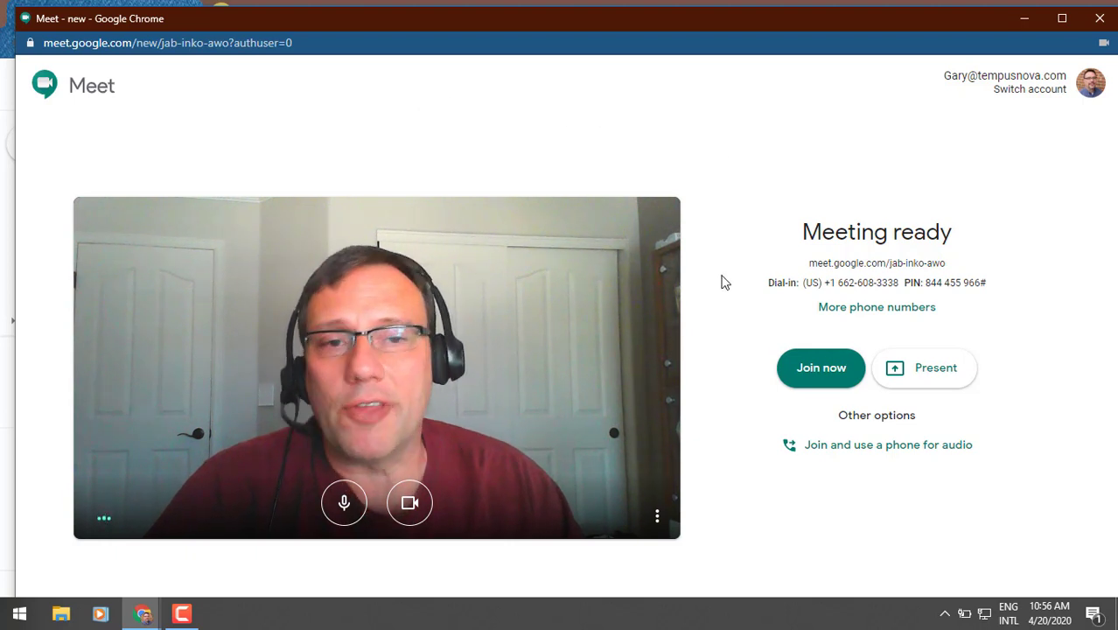
mouse_move(949, 264)
left_mouse_down()
mouse_move(877, 273)
mouse_move(886, 269)
left_mouse_up()
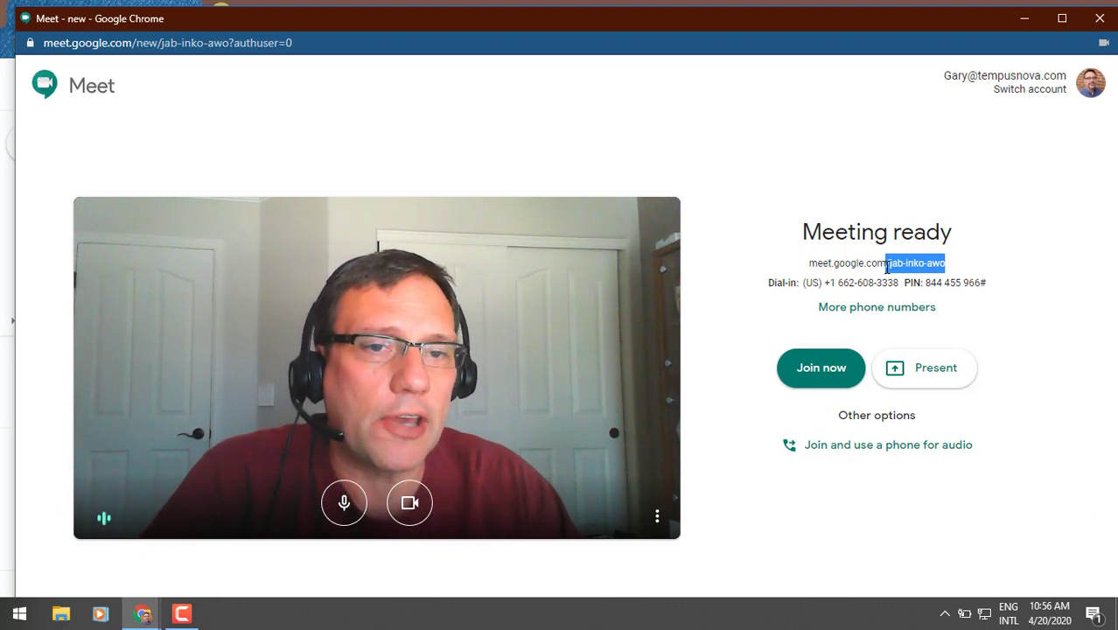
left_click(971, 257)
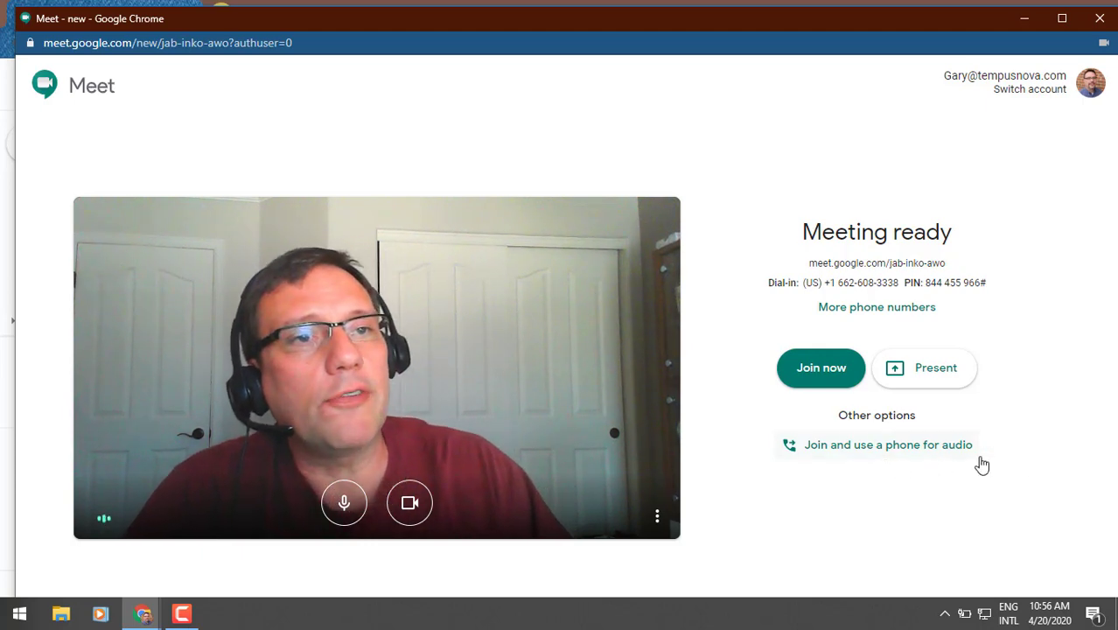
Leave the meeting, then open and dismiss the meeting-code prompt.
left_click(1100, 20)
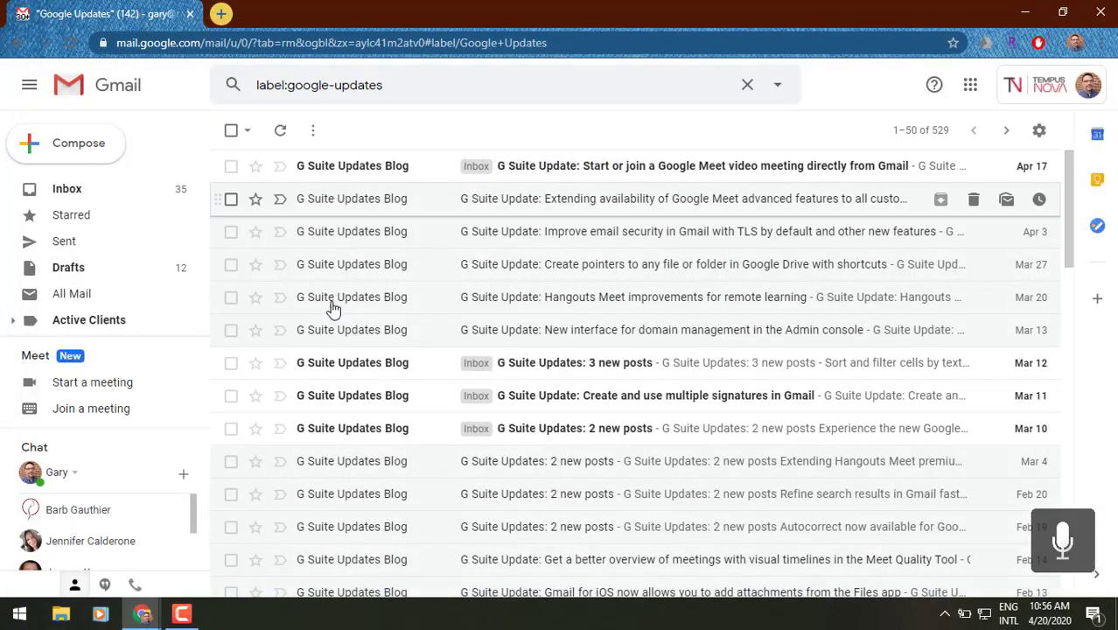
left_click(69, 412)
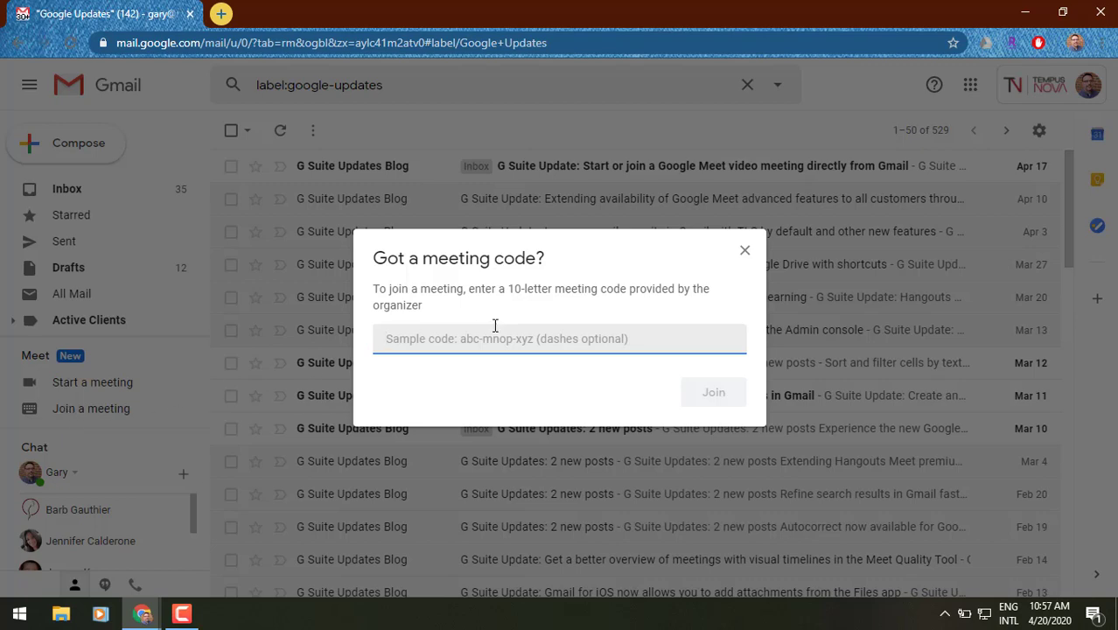
left_click(744, 250)
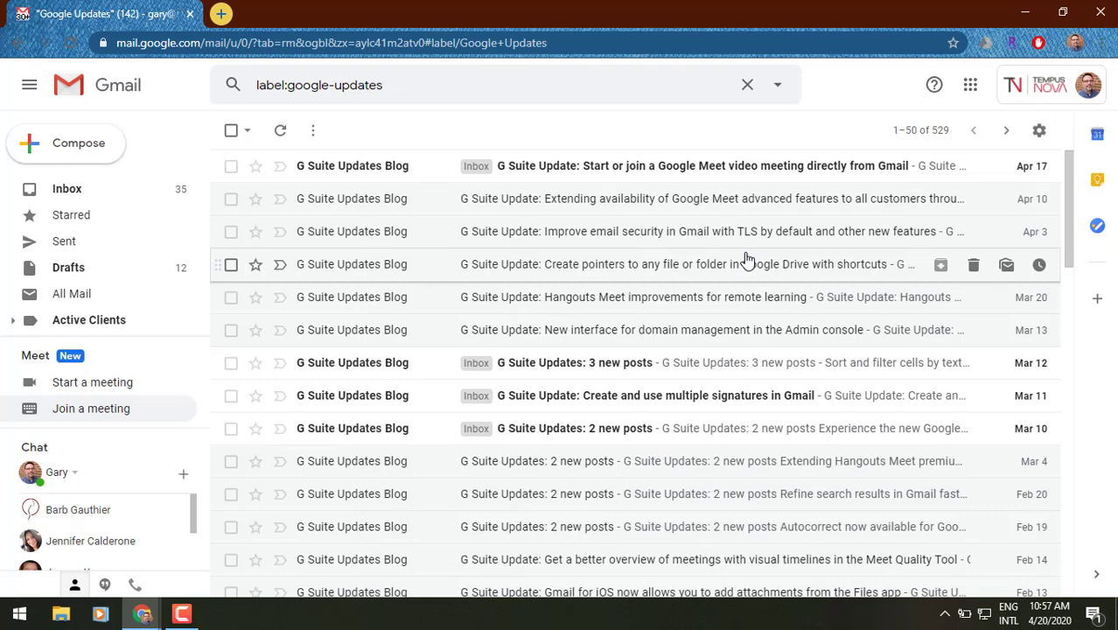
Set Right-side chat to Enable on the Advanced settings tab and save the changes.
left_click(1034, 136)
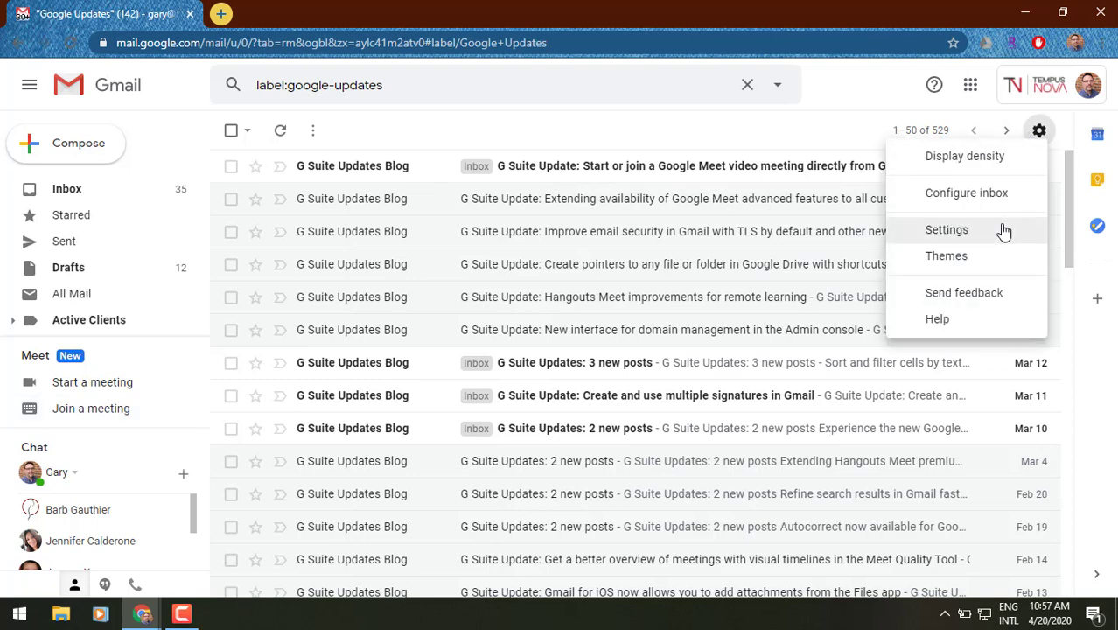
left_click(933, 229)
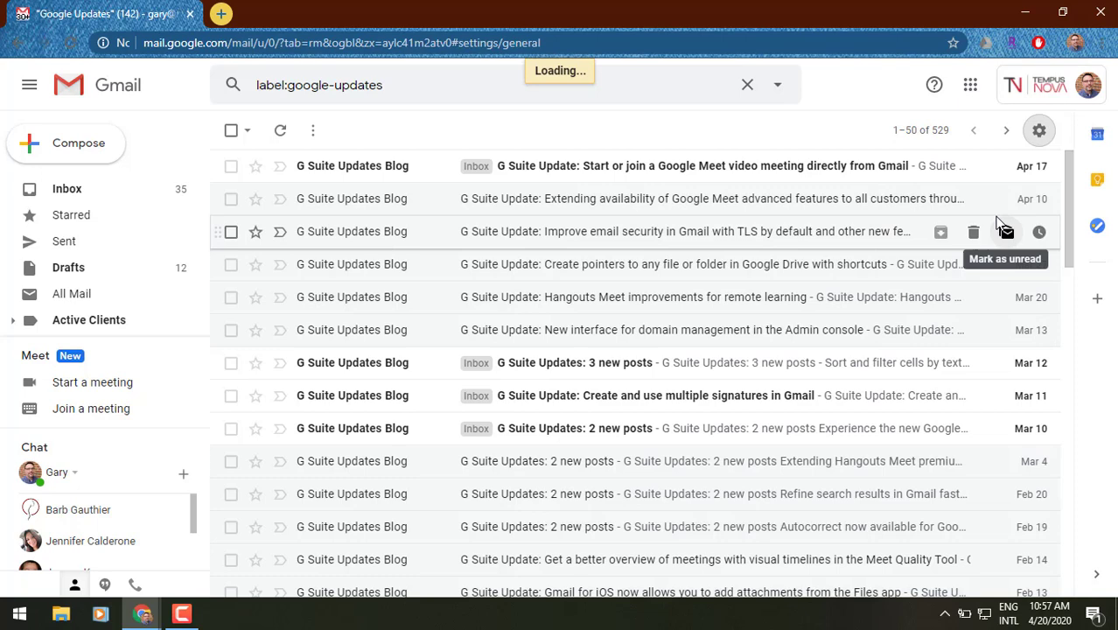
left_click(887, 168)
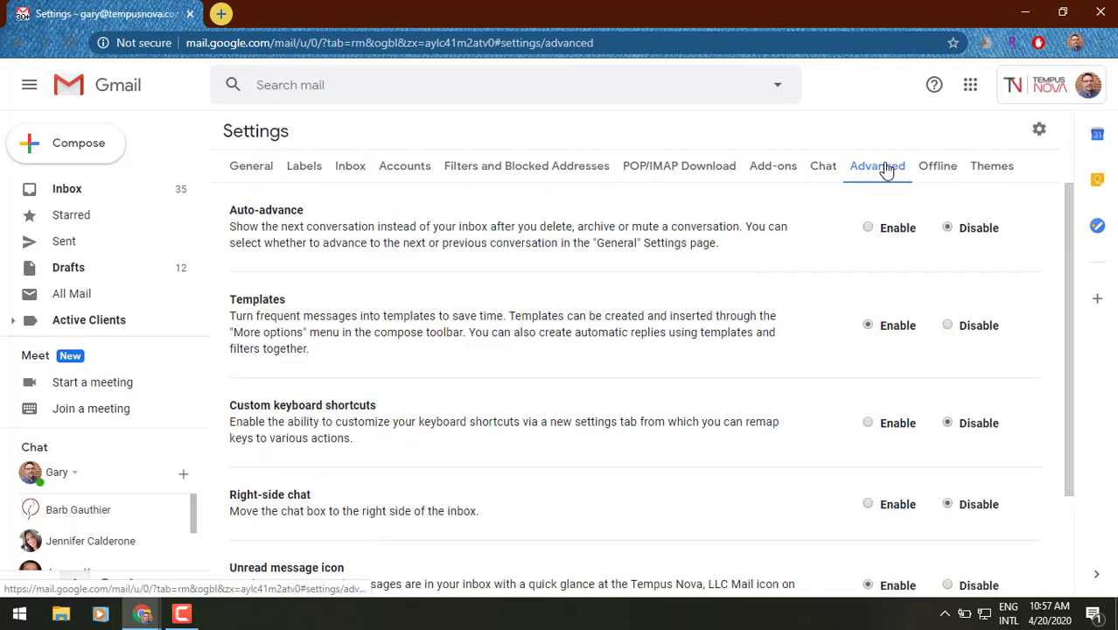
scroll(670, 498, "down", 2)
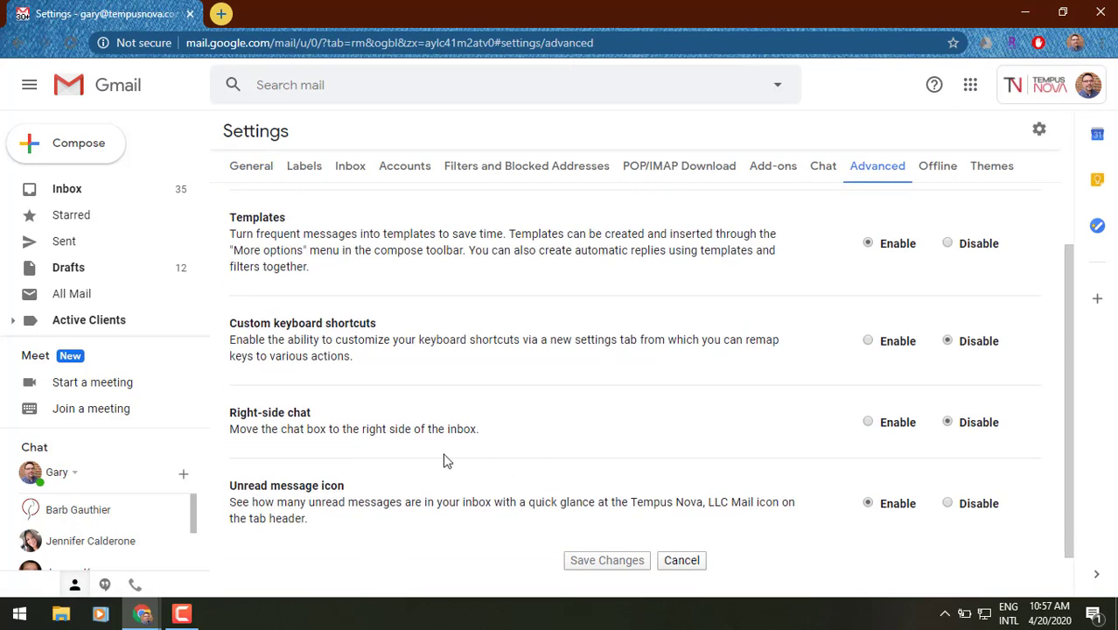
left_click_drag(317, 419, 248, 417)
left_click(246, 417)
left_click(869, 422)
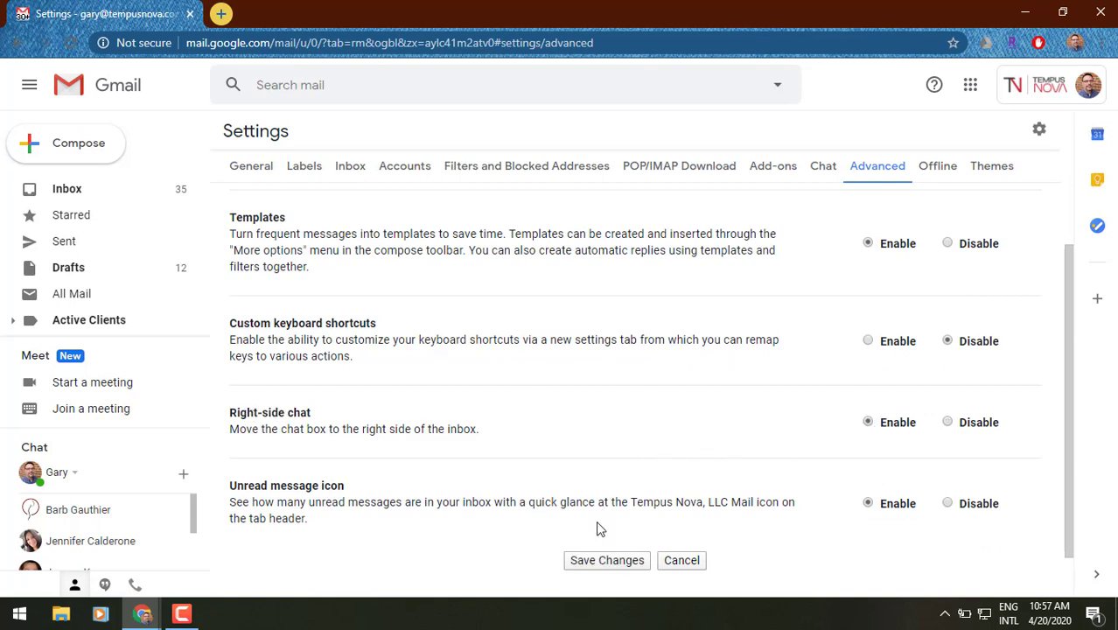
left_click(592, 564)
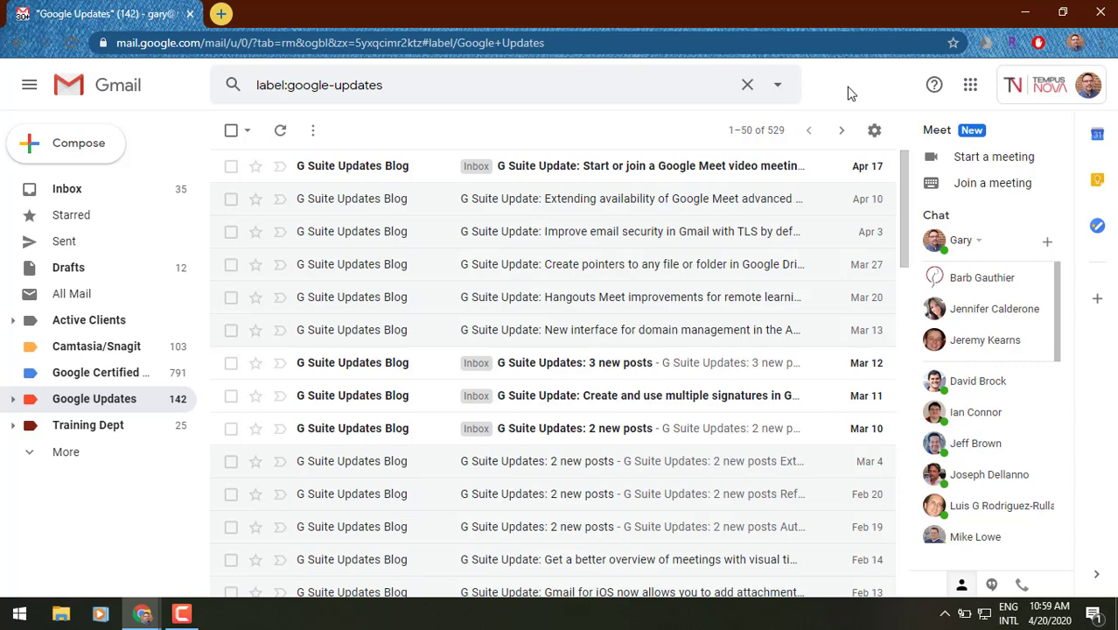
Open a chat conversation with a contact from the right-side chat list.
left_click(992, 308)
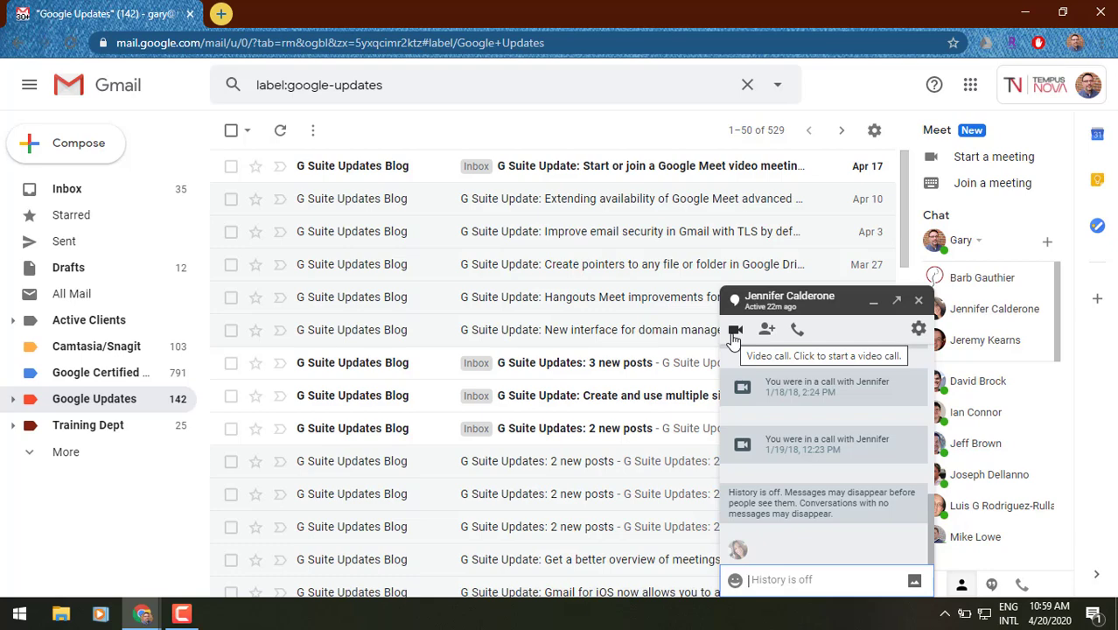
Close the contact's chat window, leaving the Google Updates list and chat contacts.
left_click(918, 300)
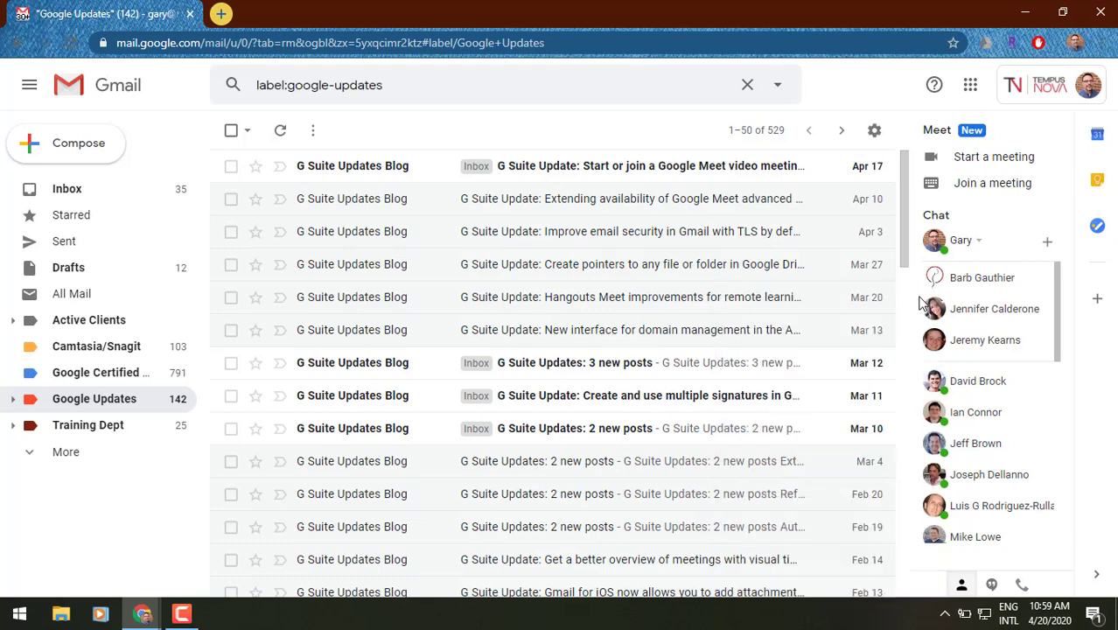